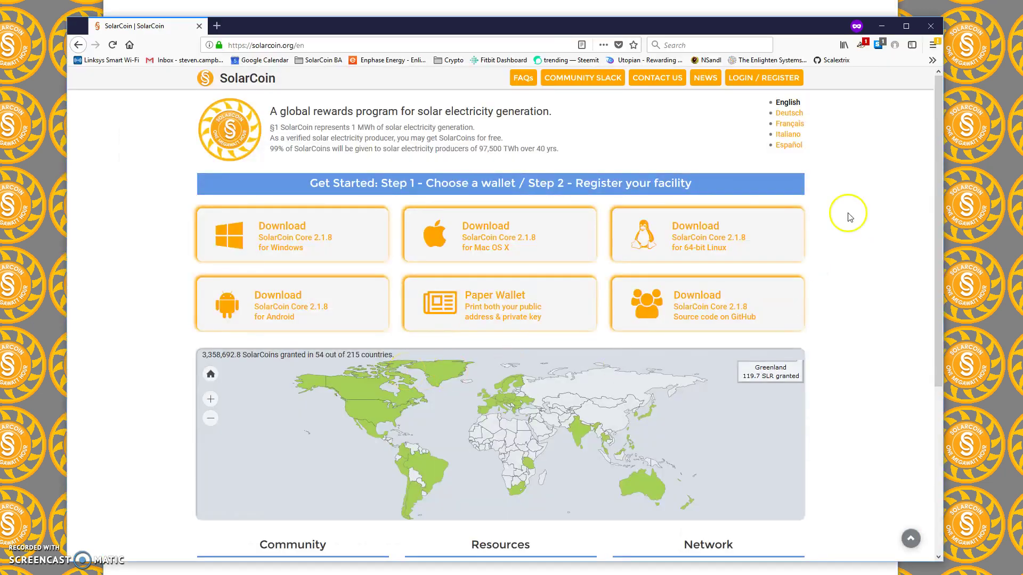
Open the new account registration form and examine its email address and username fields.
click(771, 80)
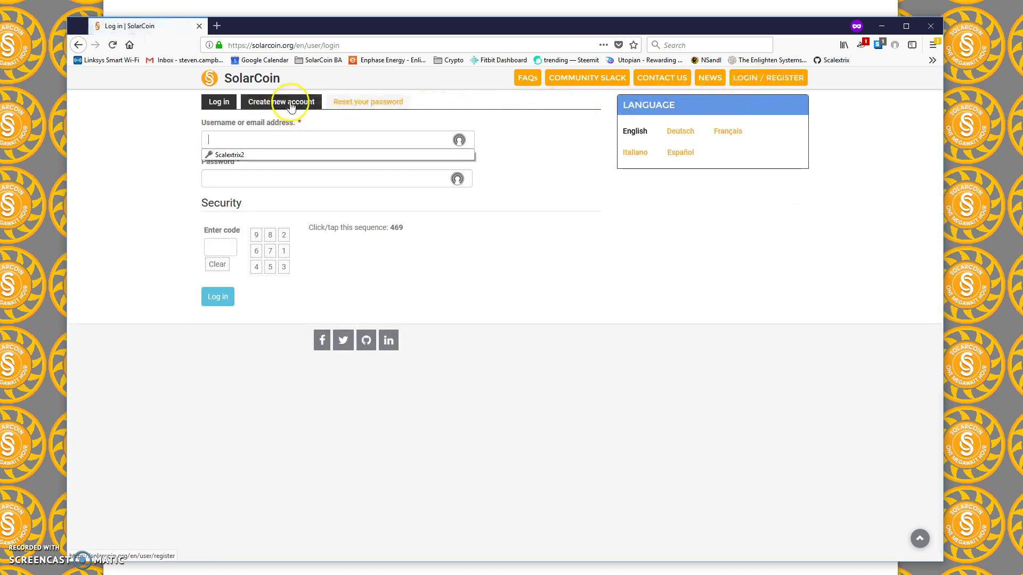
click(291, 107)
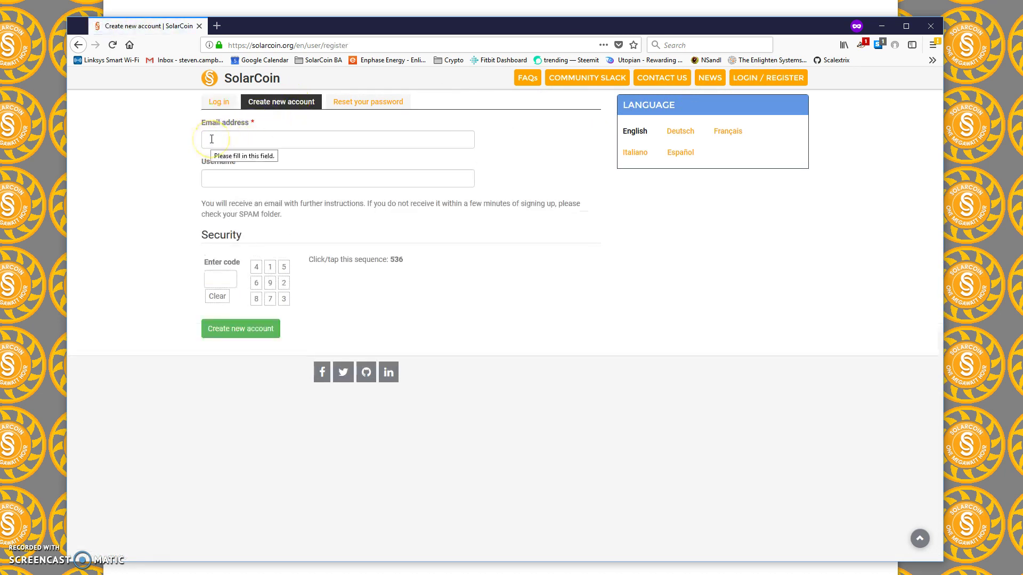
click(212, 178)
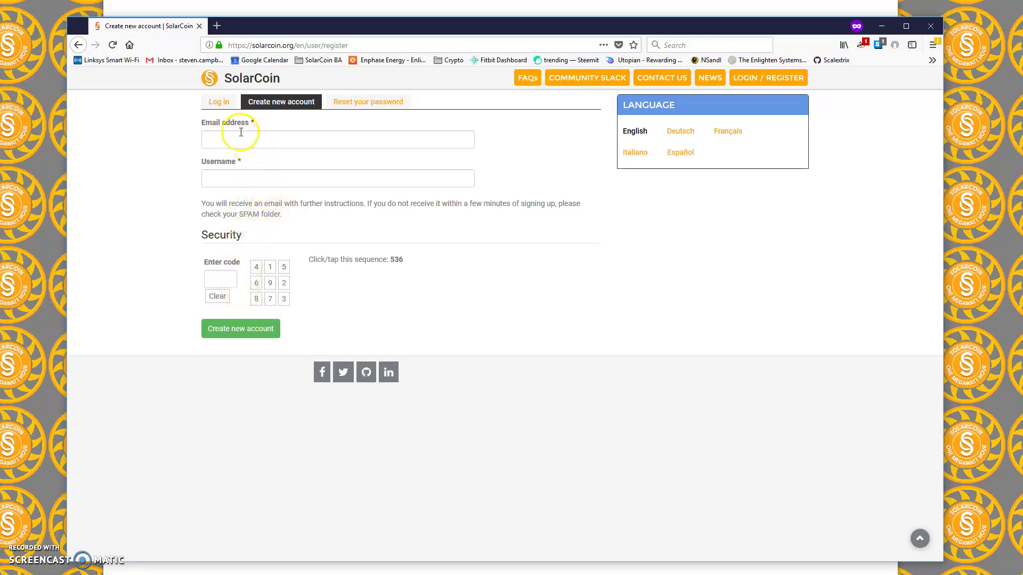
Log in to the existing account with its saved username and password and the requested security code.
click(216, 103)
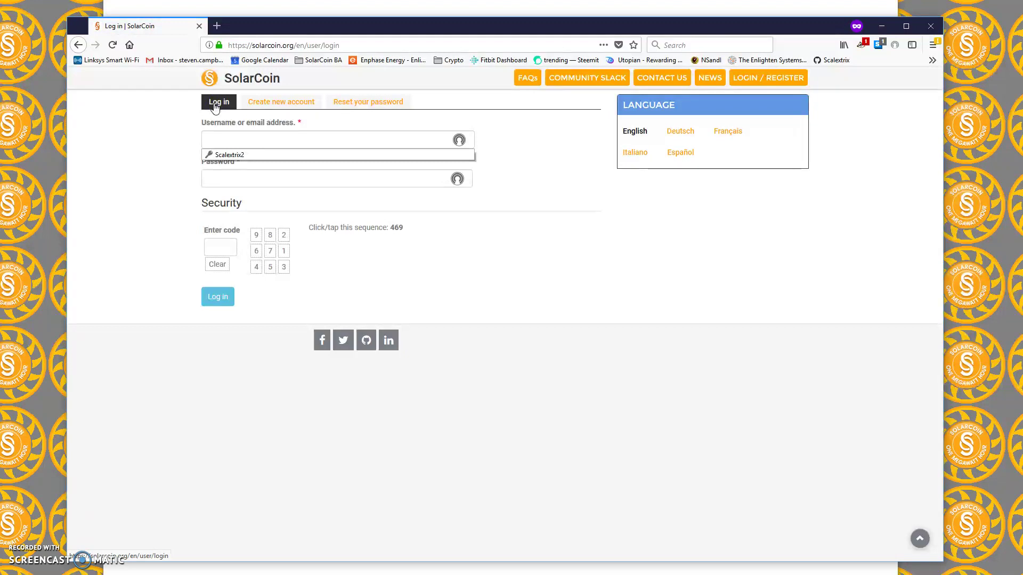
click(240, 155)
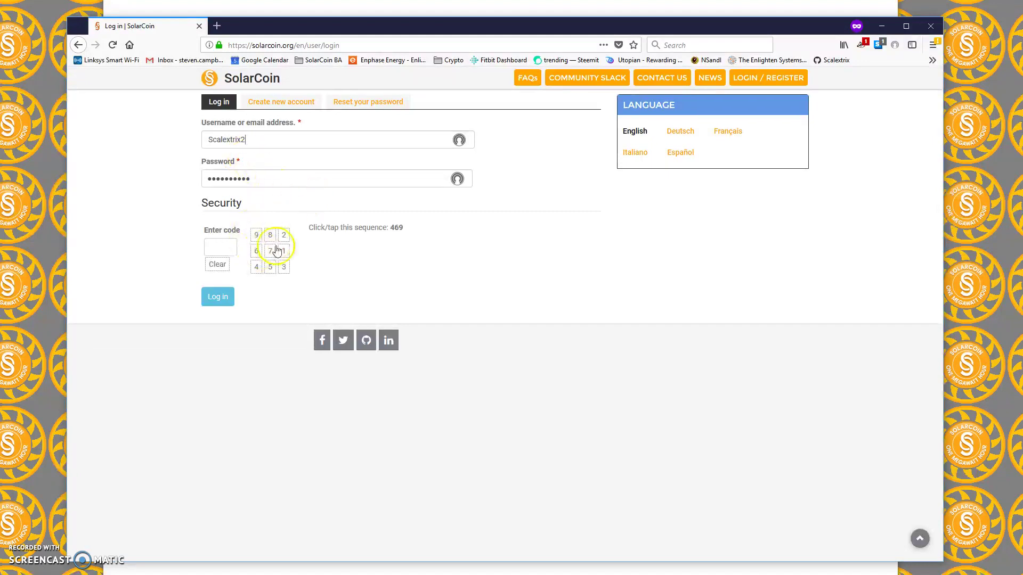
click(257, 267)
click(256, 251)
click(256, 236)
click(219, 298)
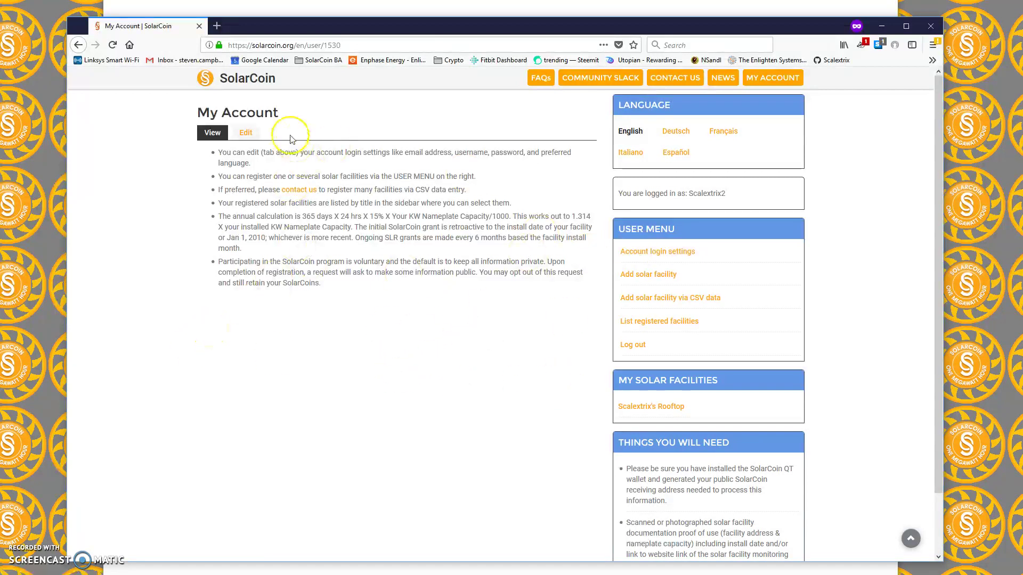
Examine the account's editable login settings and return to the account overview.
click(246, 133)
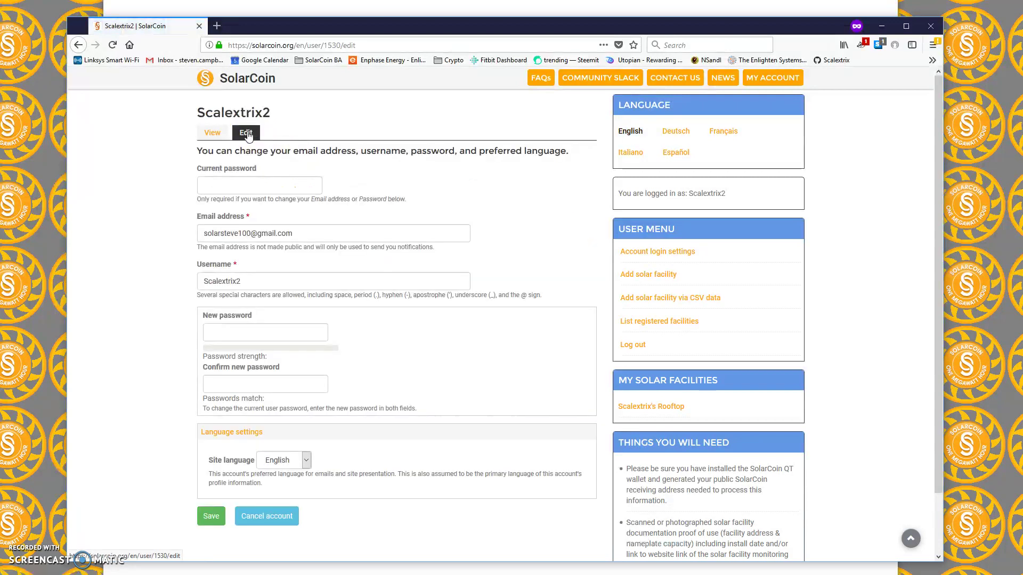
click(208, 136)
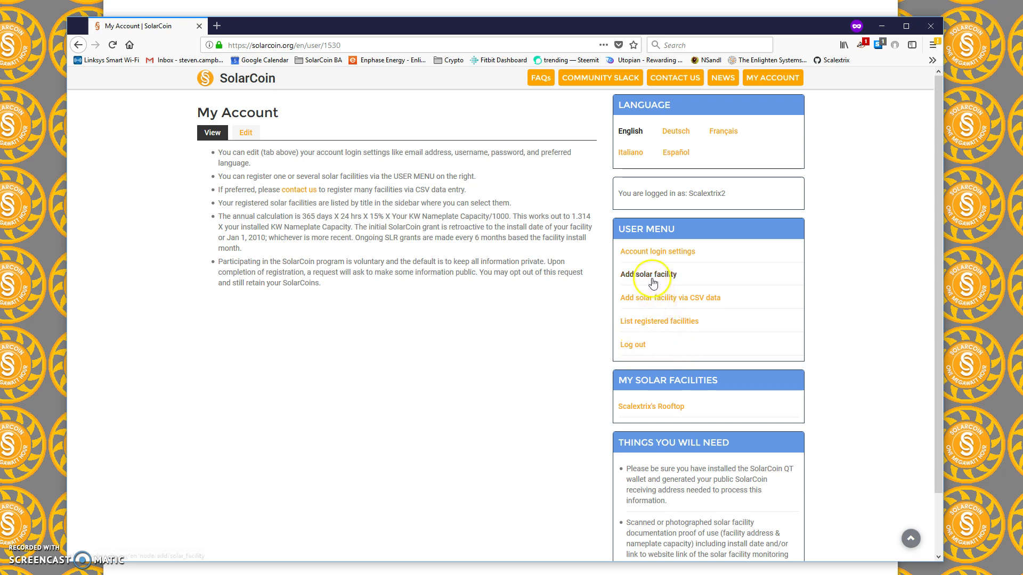
Start a new solar facility registration with "Scalextrix Rooftop" as the facility identifier.
click(643, 278)
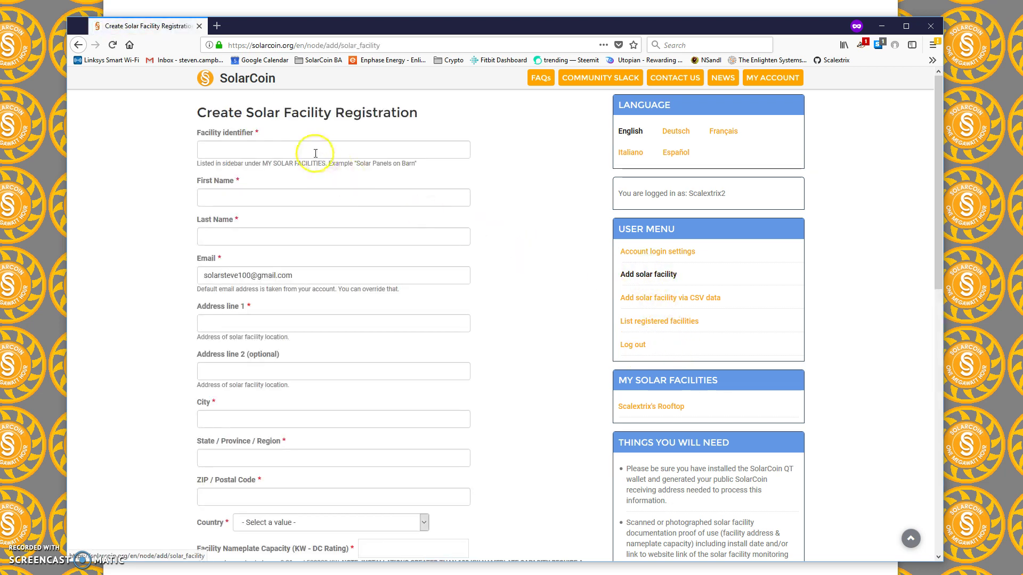
click(227, 151)
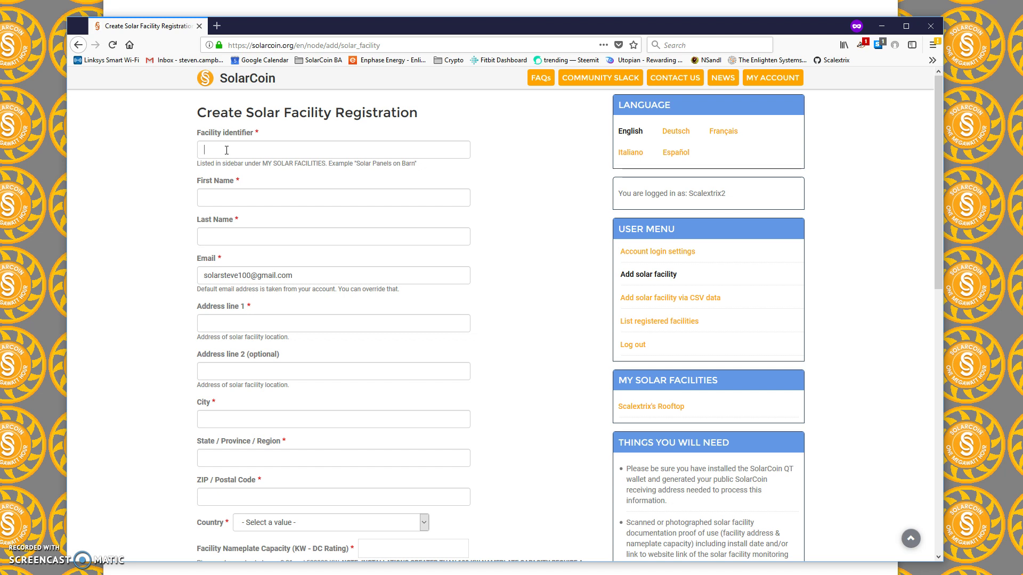
text(Scalextrix R)
click(272, 154)
Fill in the facility owner's first name and last name.
click(224, 198)
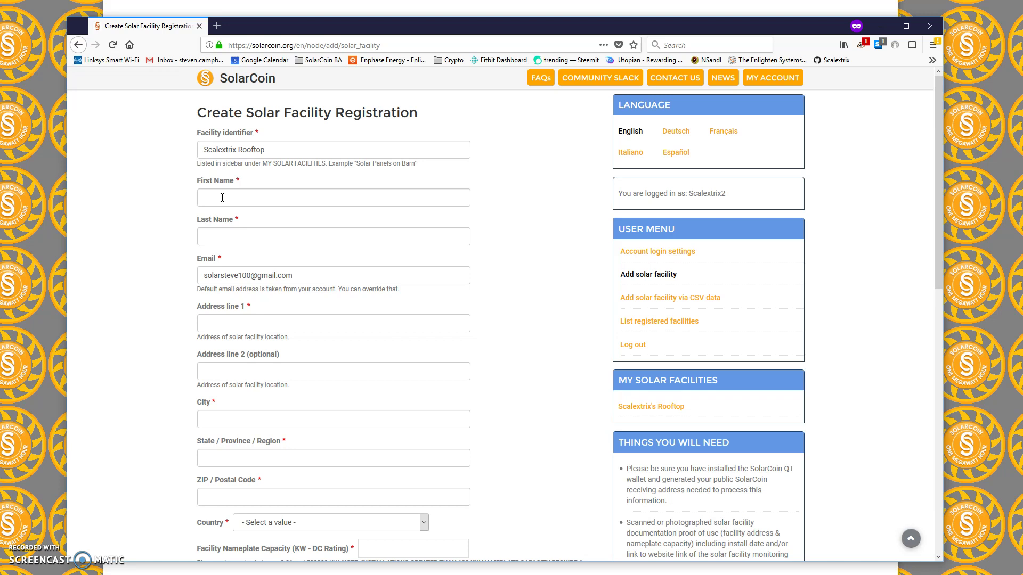
text(Solar)
click(213, 236)
text(Steve)
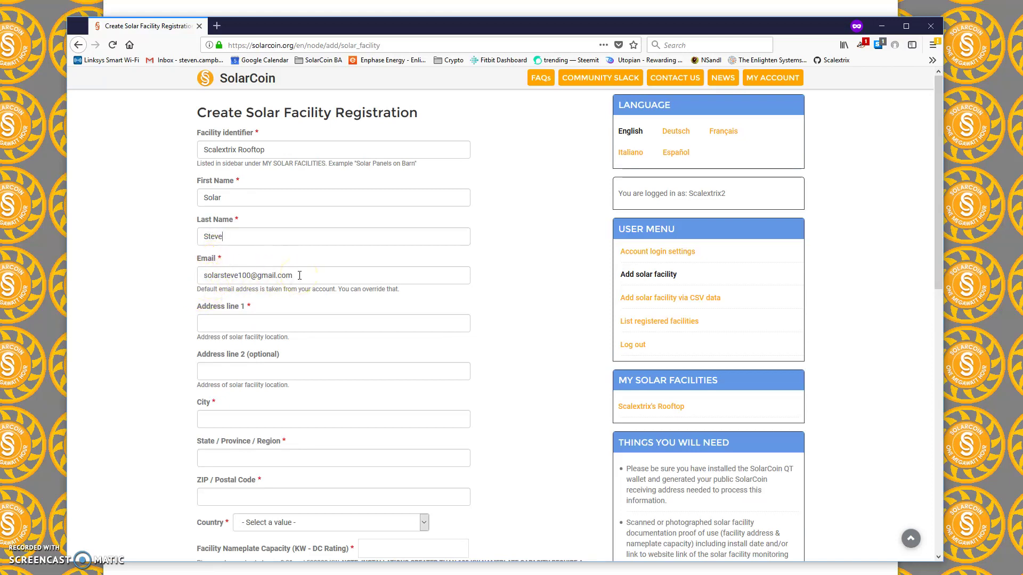
Fill in the facility's street address, city and state or region using the saved suggestions.
click(219, 324)
text(1)
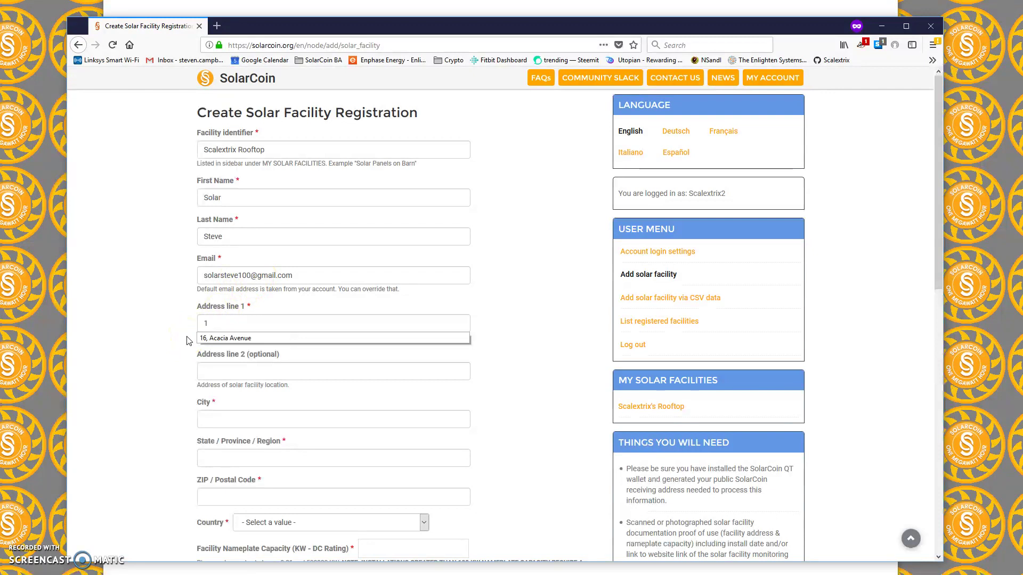
click(218, 339)
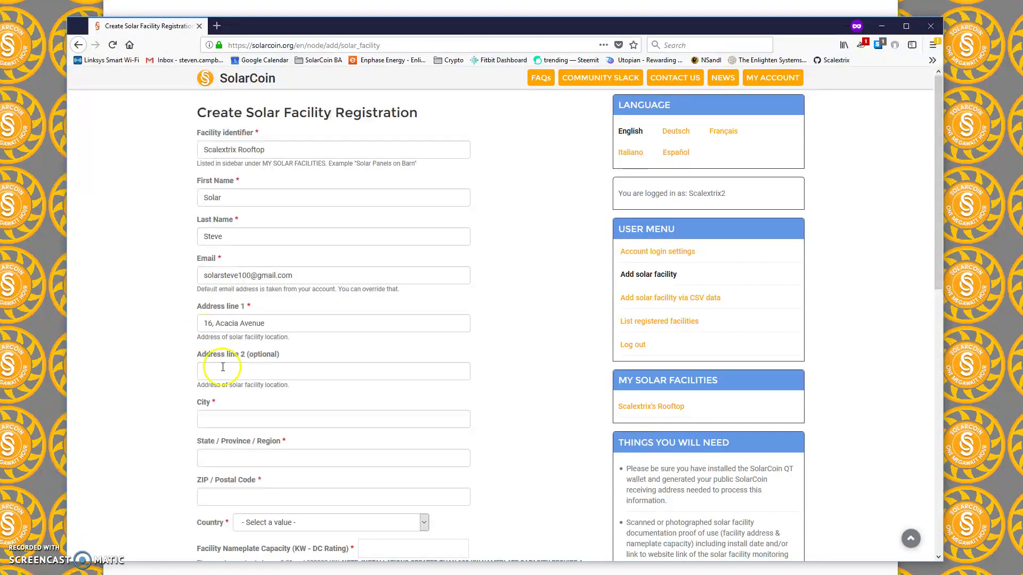
click(217, 417)
text(l)
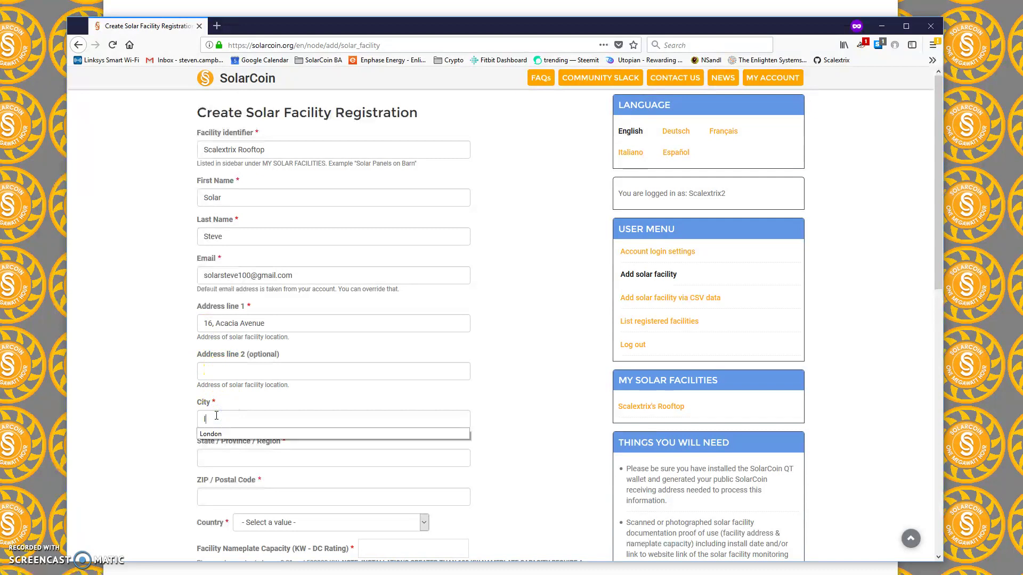
click(212, 434)
click(212, 455)
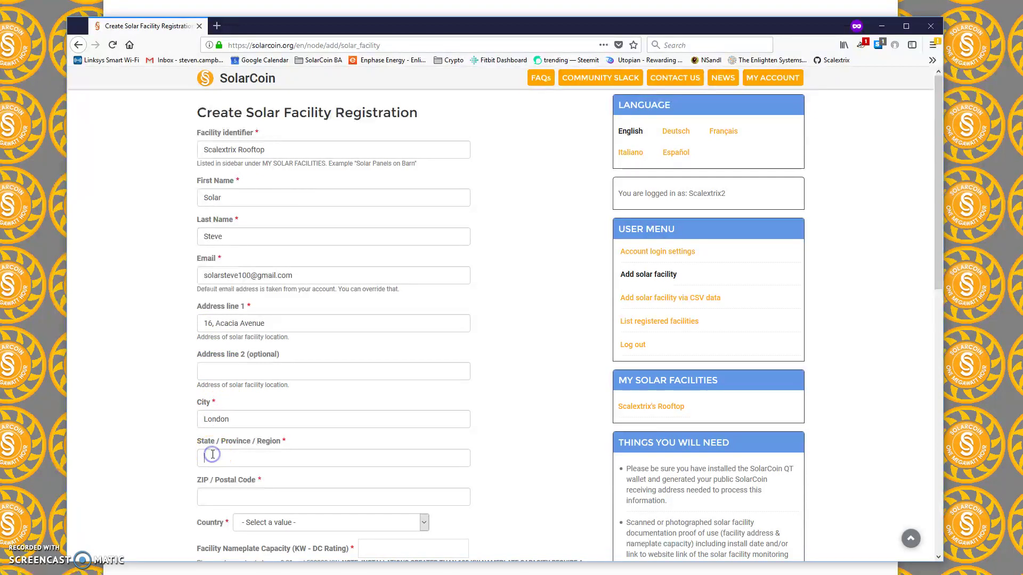
text(l)
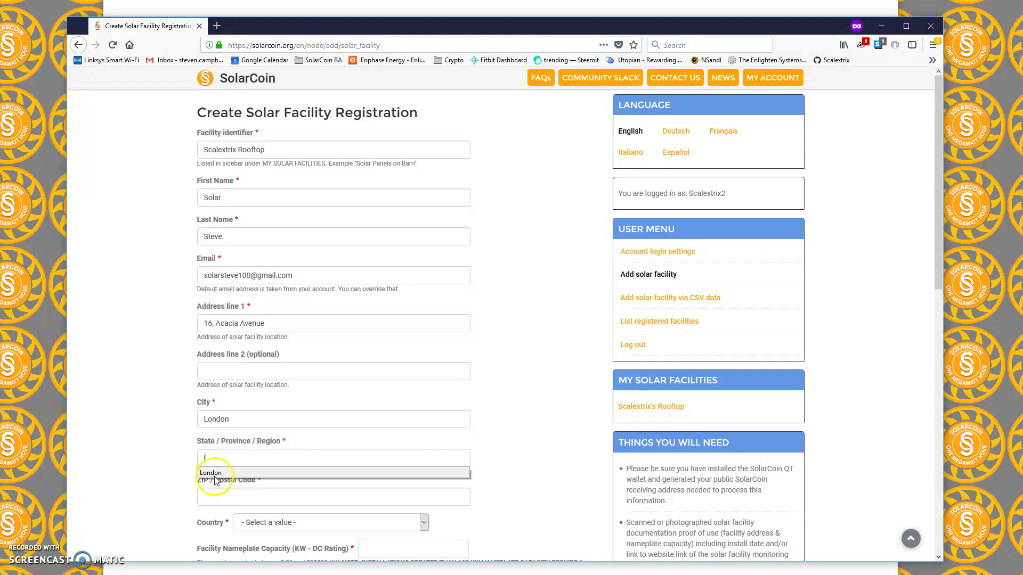
click(216, 474)
Fill in the facility's postal code and set the country to United Kingdom - GB.
scroll(165, 502, down, 1)
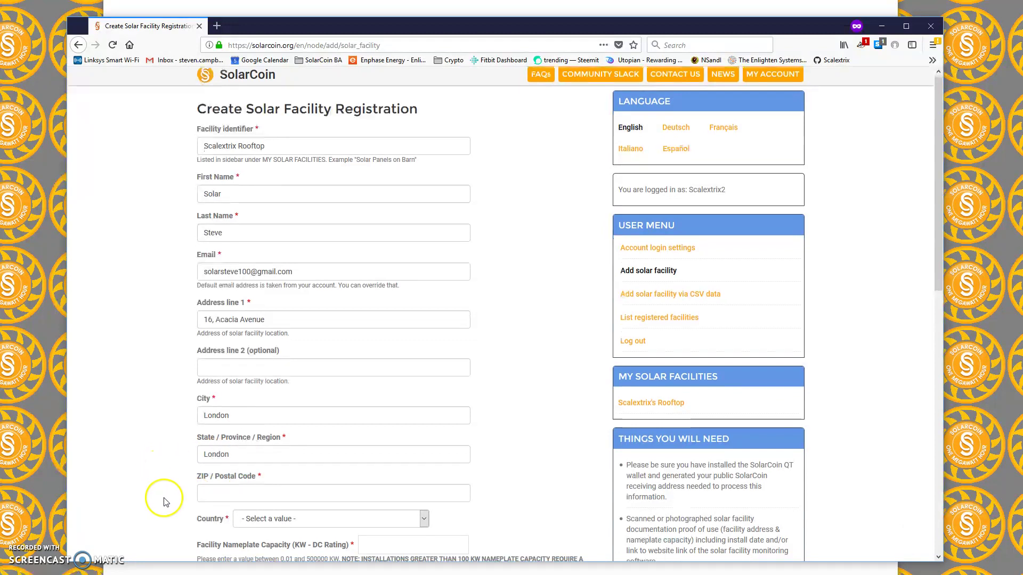
scroll(165, 502, down, 2)
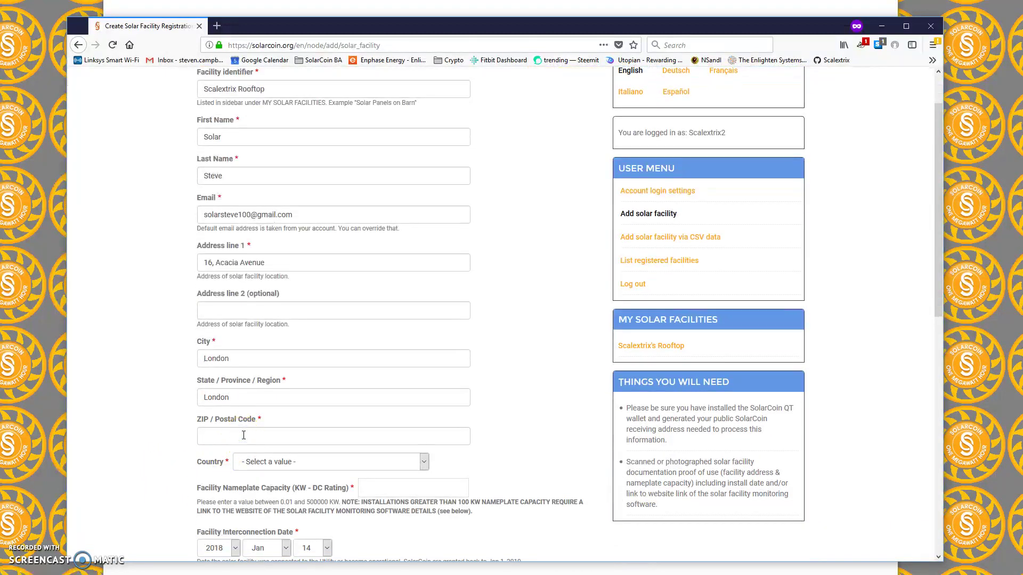
click(244, 435)
text(e)
click(219, 452)
scroll(167, 425, down, 1)
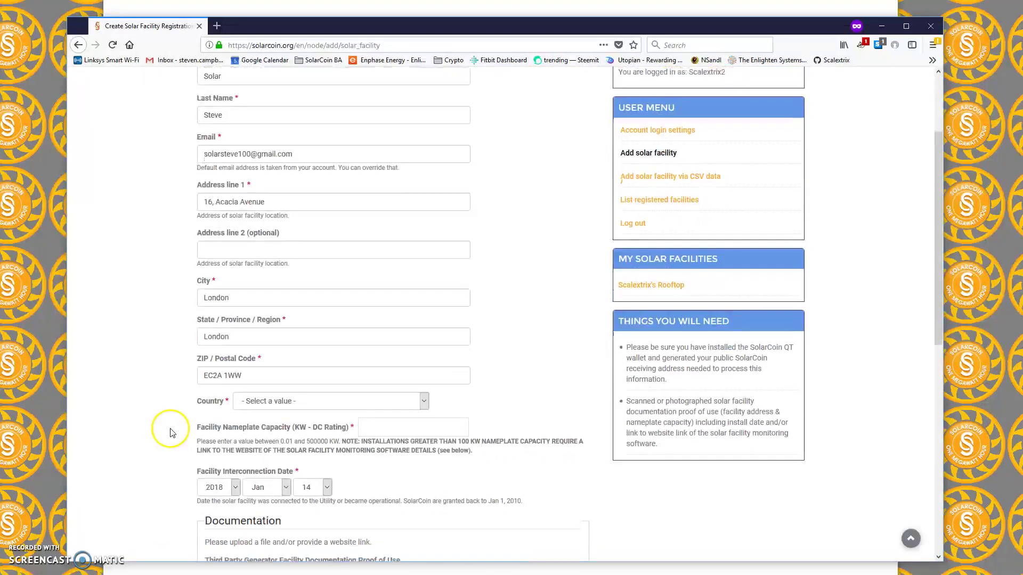
click(384, 403)
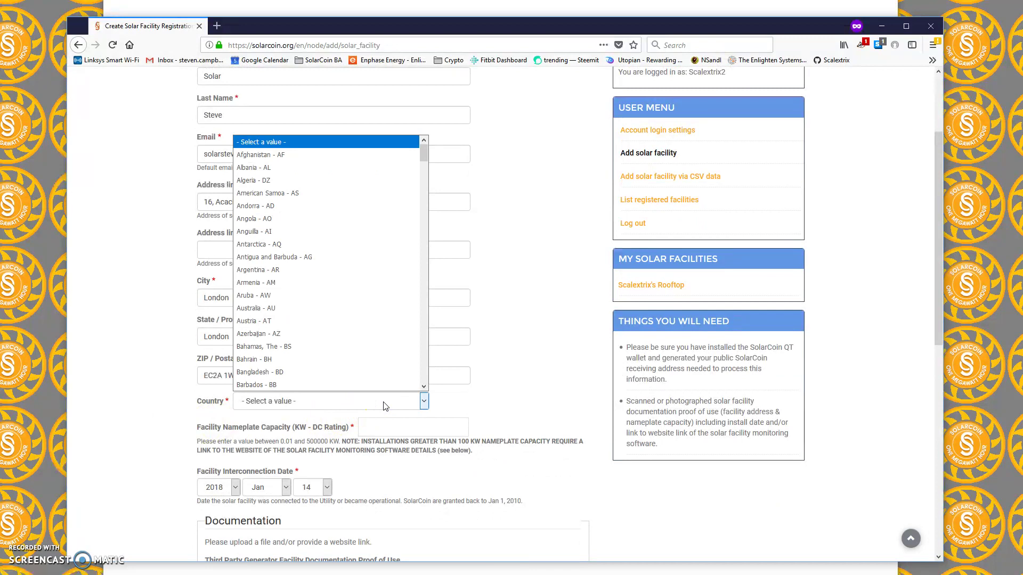
key(u)
scroll(339, 346, down, 2)
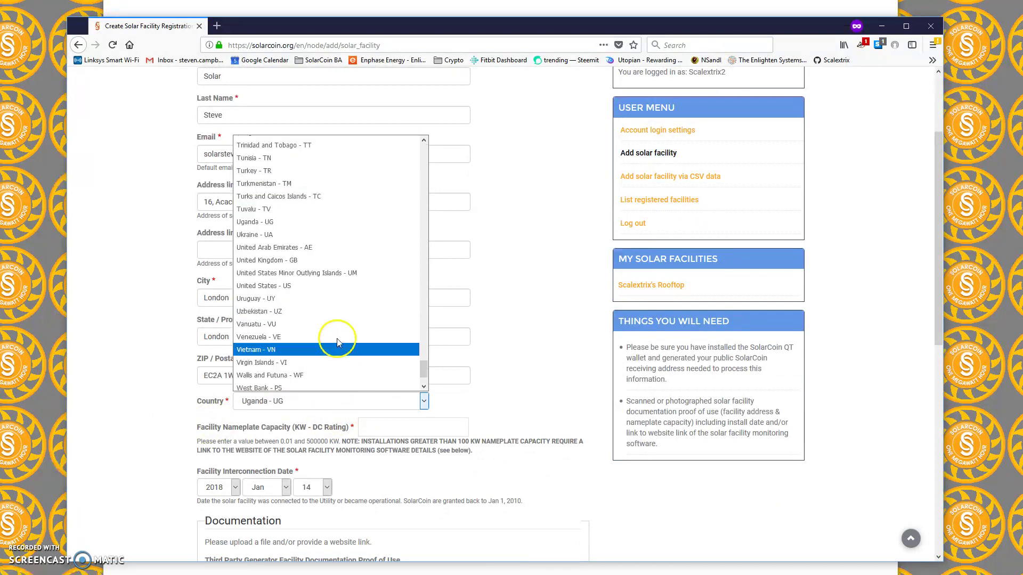
click(319, 260)
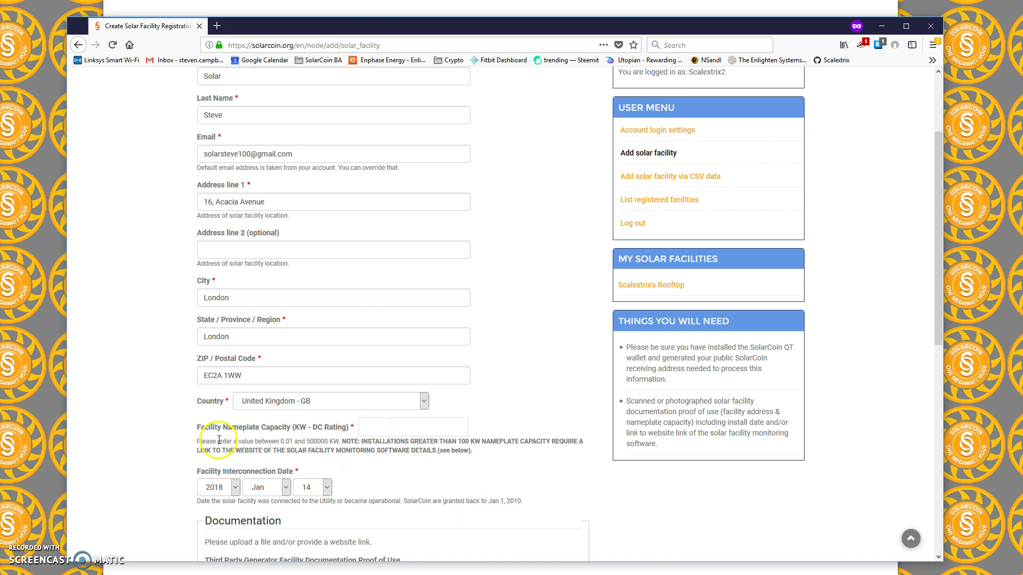
Look up the installed capacity on the certificate image in Photos and set the facility nameplate capacity to 3.9 kW.
click(389, 434)
key(alt+Tab)
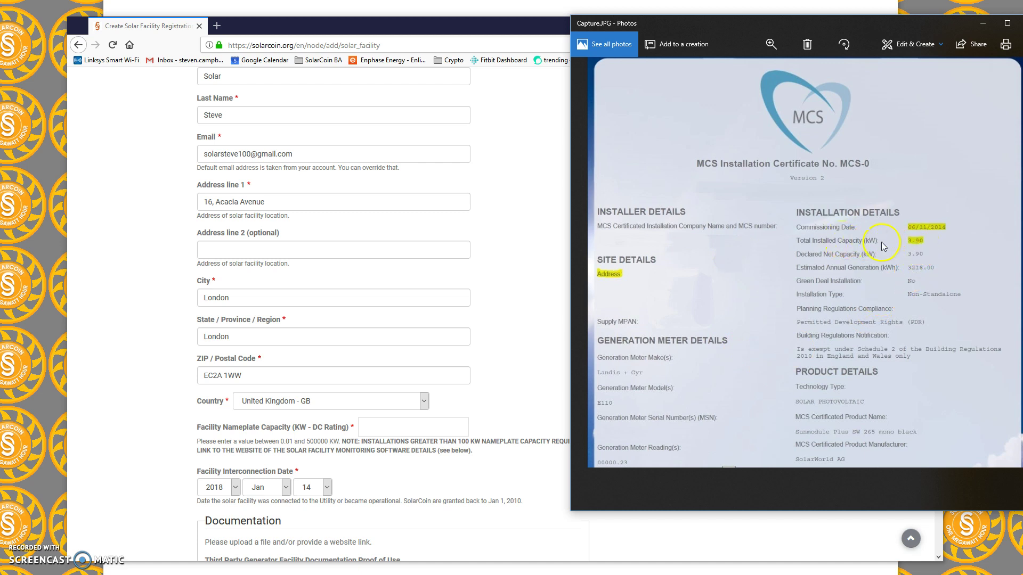
click(406, 429)
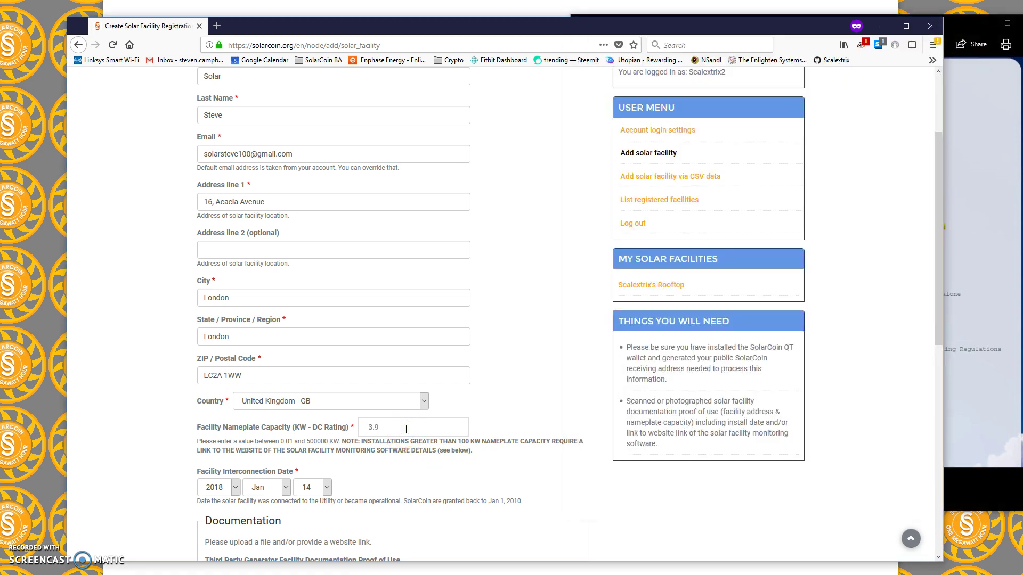
Look up the commissioning date on the certificate image and set the facility interconnection date to 6 Nov 2014.
click(984, 218)
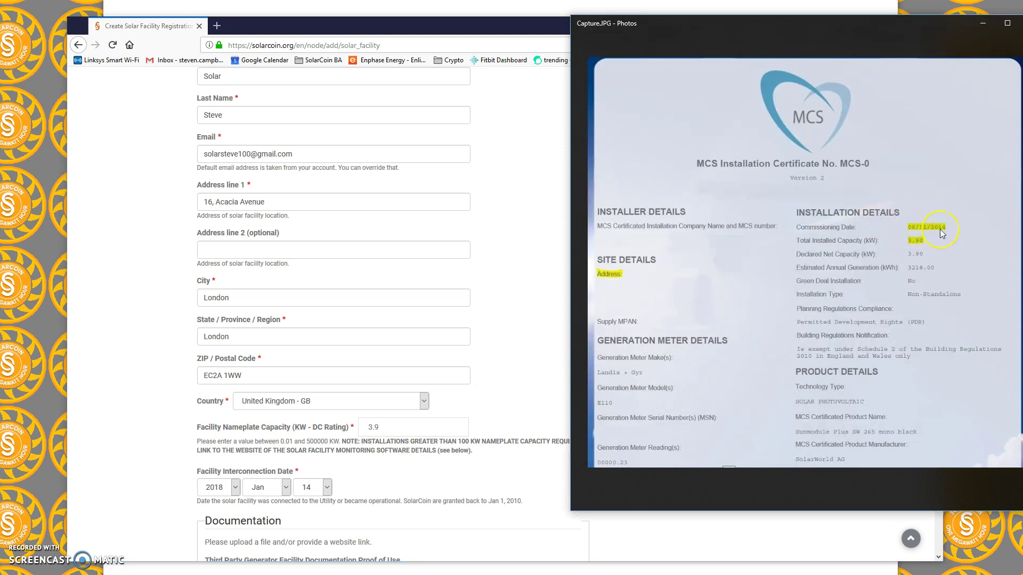
click(225, 495)
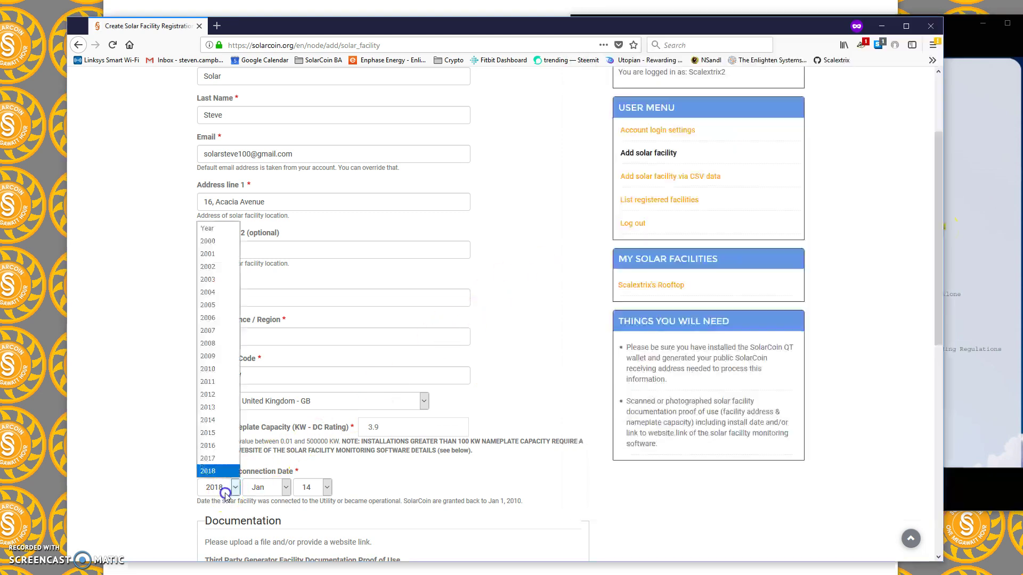
click(216, 420)
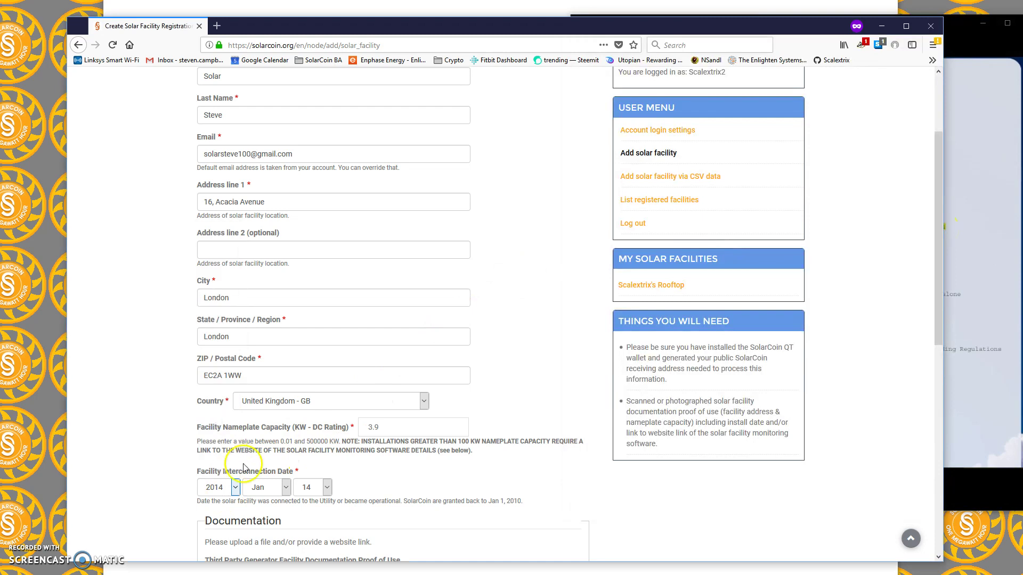
click(265, 487)
click(278, 461)
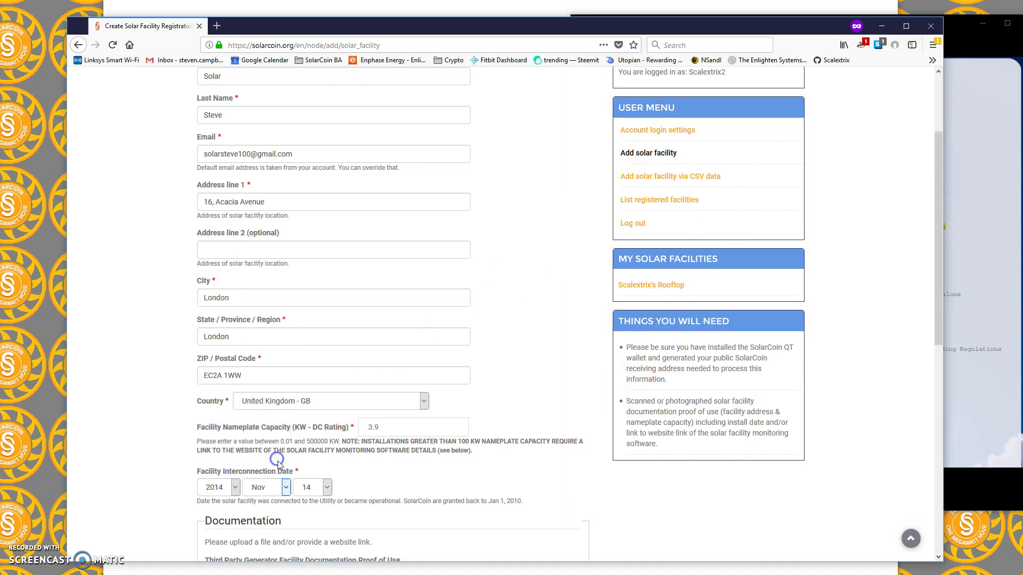
click(311, 487)
click(312, 310)
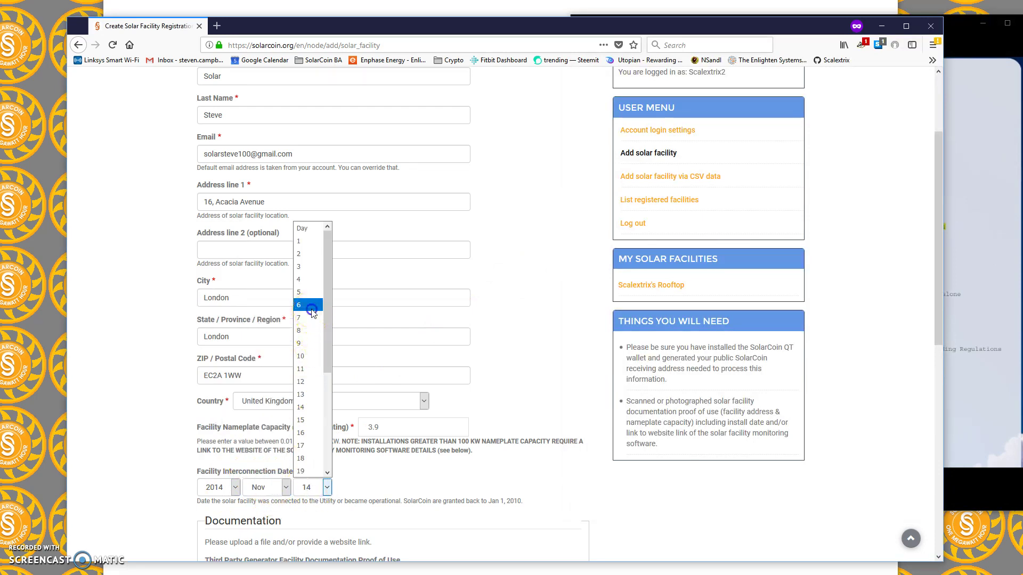
Close the certificate image and upload the Capture file from the Desktop as the facility's proof-of-use documentation.
scroll(515, 493, down, 5)
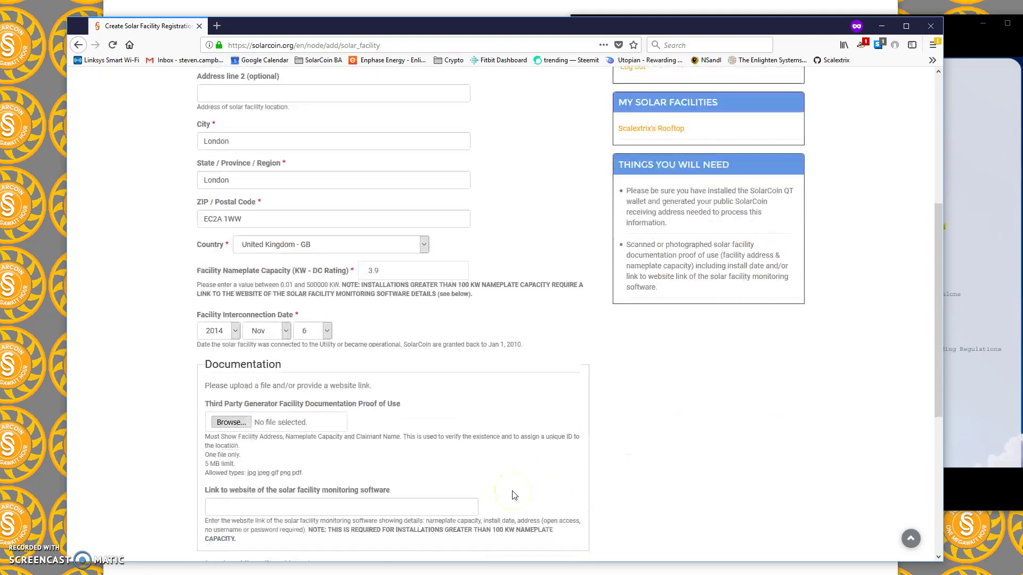
click(951, 22)
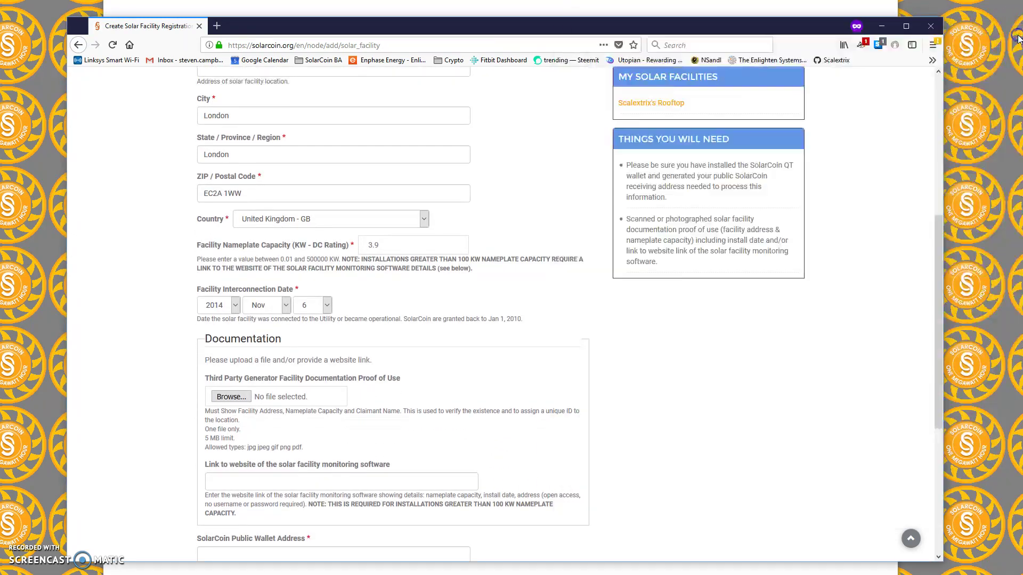
click(1019, 23)
click(231, 397)
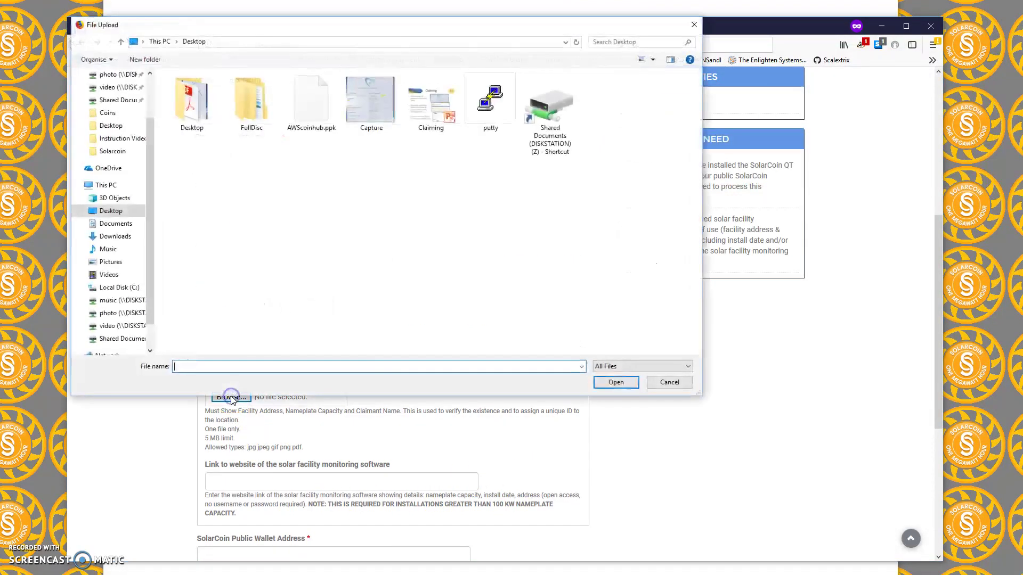
double_click(359, 98)
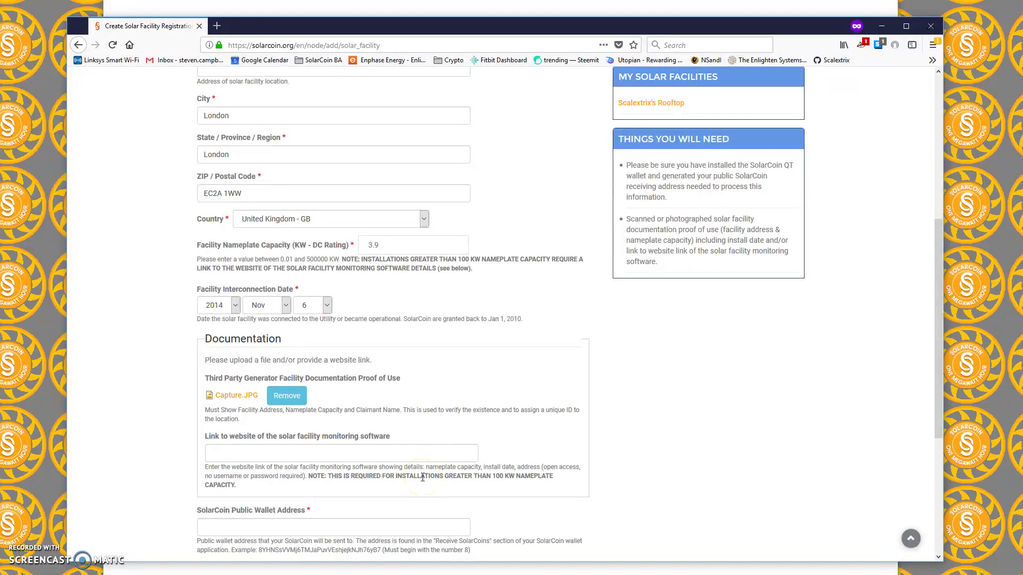
Highlight the note about which installations require the monitoring website link.
click(233, 455)
drag(313, 476, 517, 479)
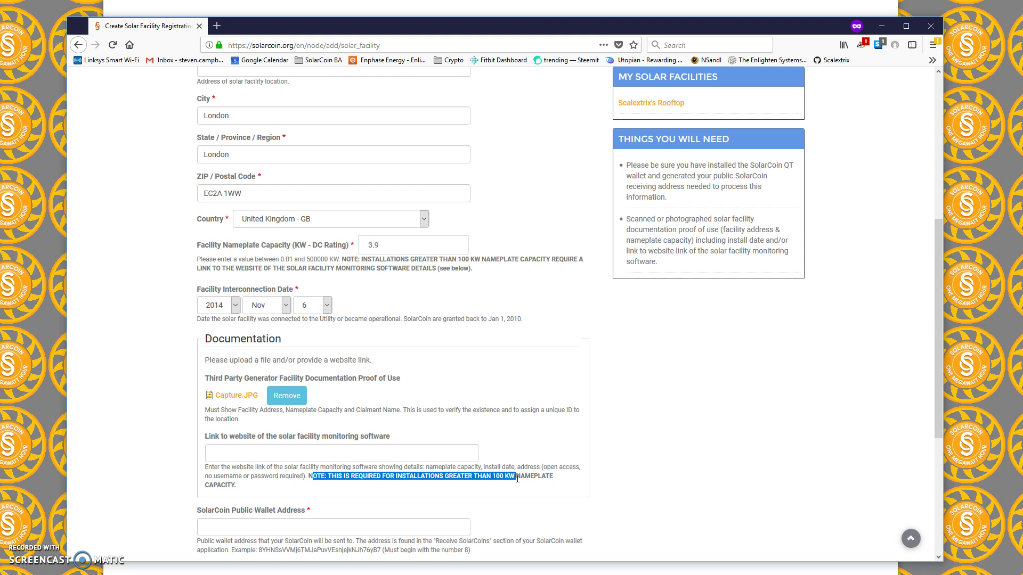
Enter hhtps://myinstall.com as the link to the solar facility monitoring website.
click(239, 458)
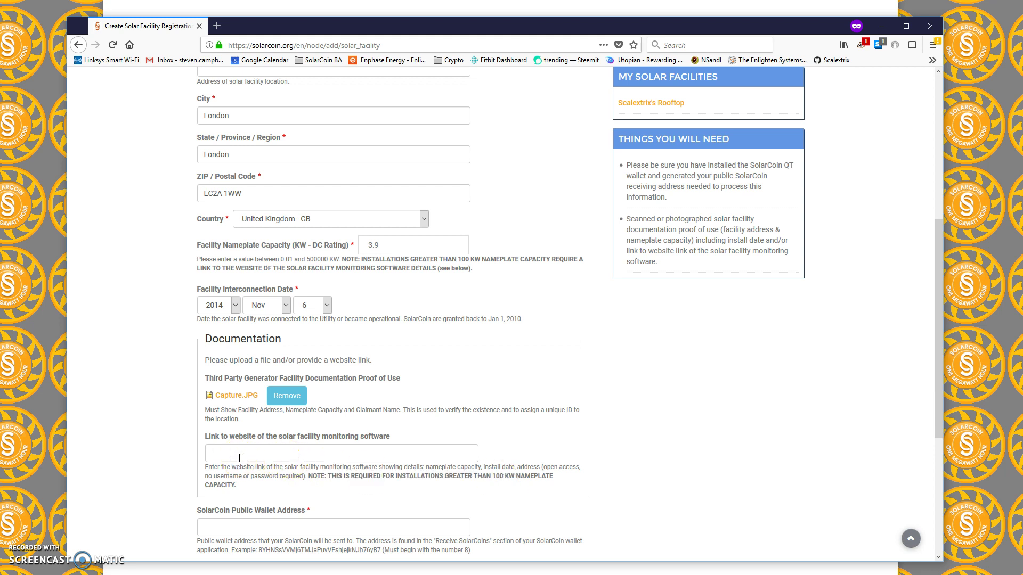
text(hhtp)
text(s:/)
text(/myins)
text(tall.com)
Add the labels "User:" and "Password:" on separate lines in the company information or feedback comments.
scroll(506, 450, down, 1)
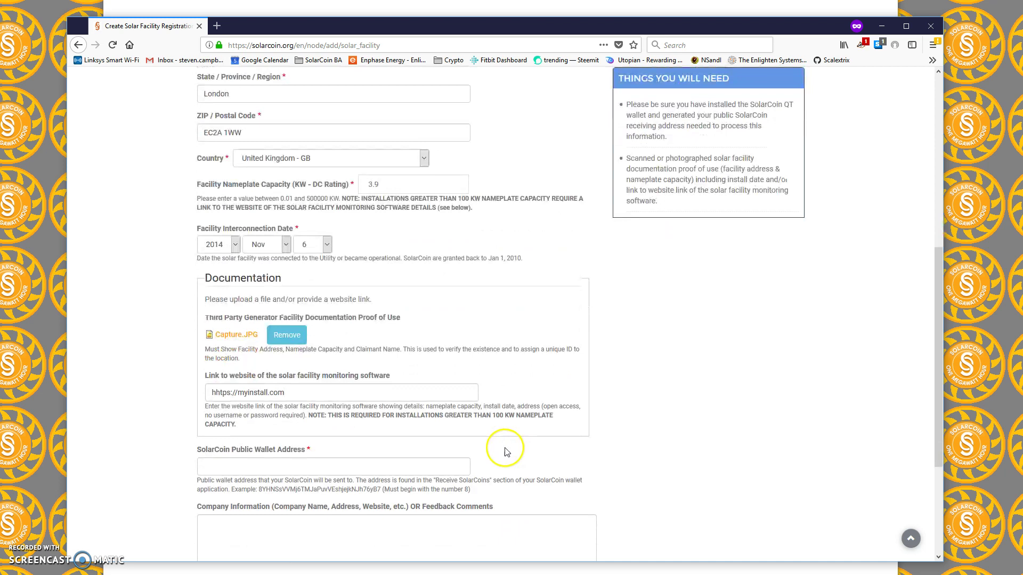
click(302, 531)
text(User)
text(: Password)
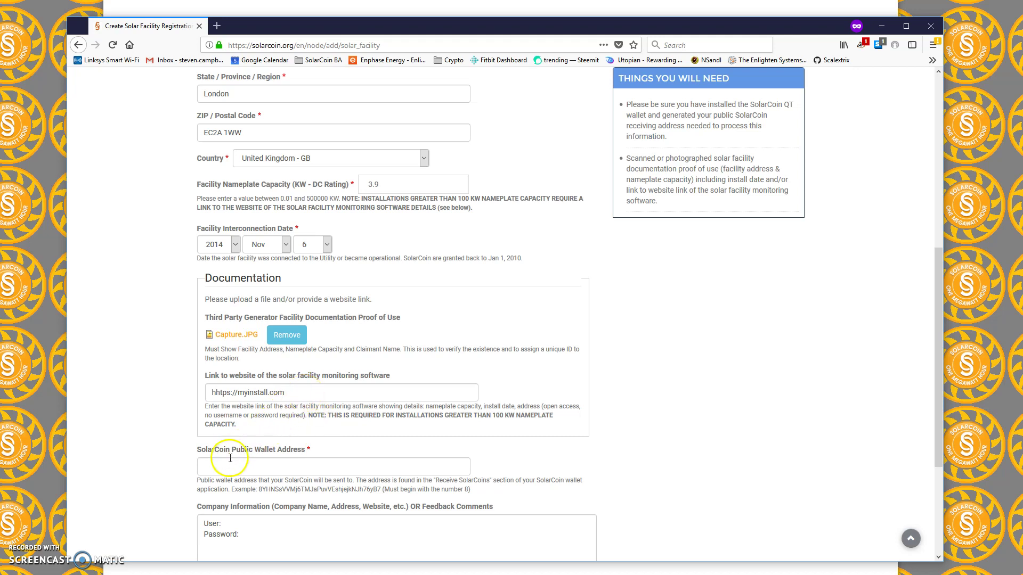
Fill in the required SolarCoin public wallet address with the saved address beginning with 8.
click(213, 467)
text(8)
click(233, 485)
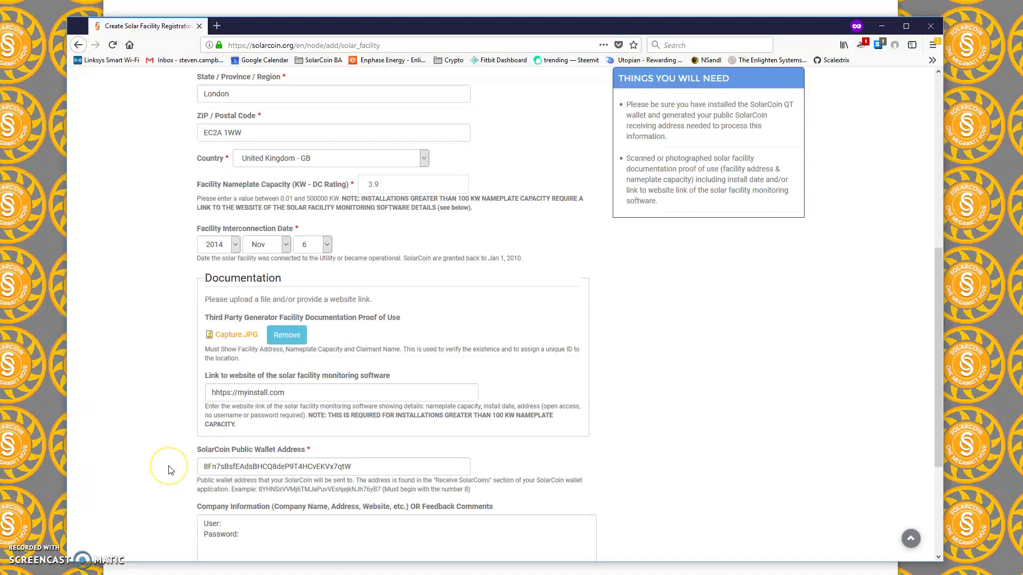
Expand the optional referral section, leave its contact e-mail and wallet address empty, and save the facility registration.
scroll(170, 470, down, 6)
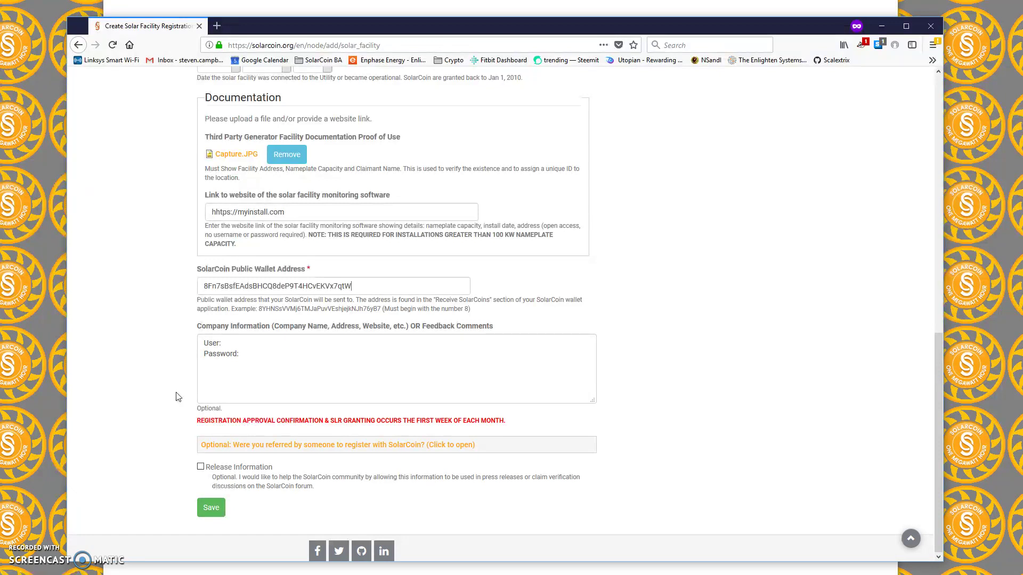
click(302, 445)
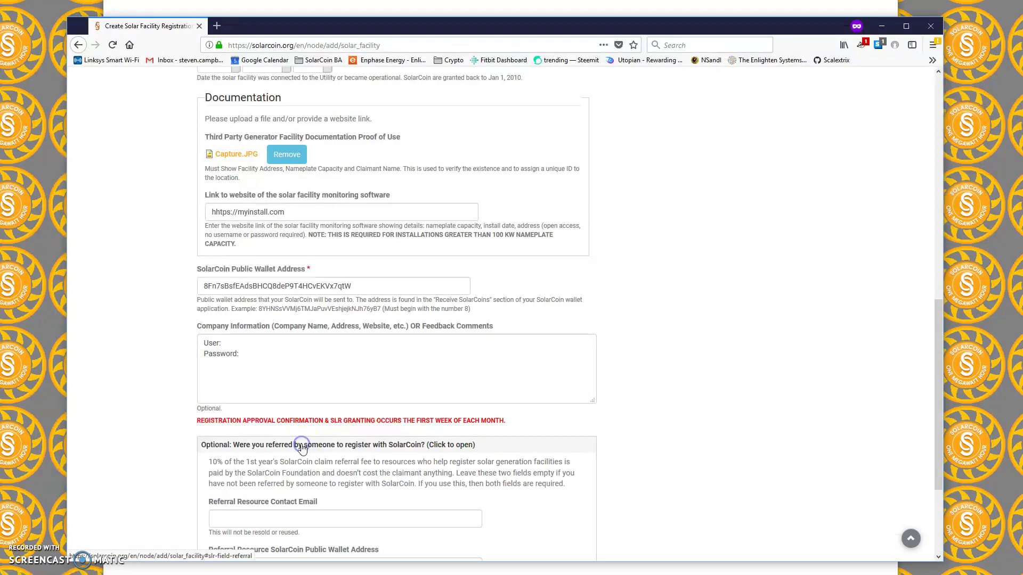
scroll(516, 467, down, 2)
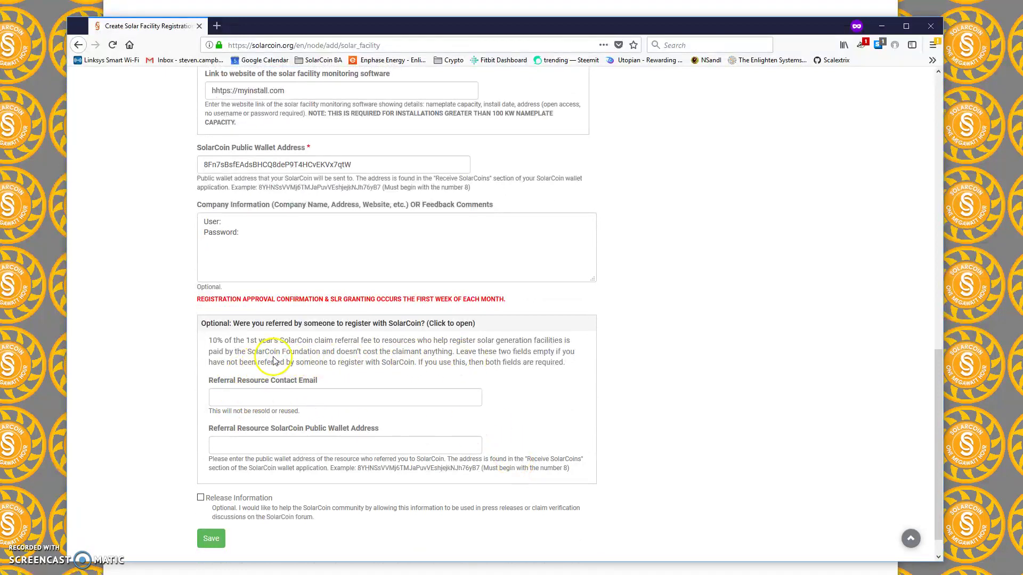
click(234, 397)
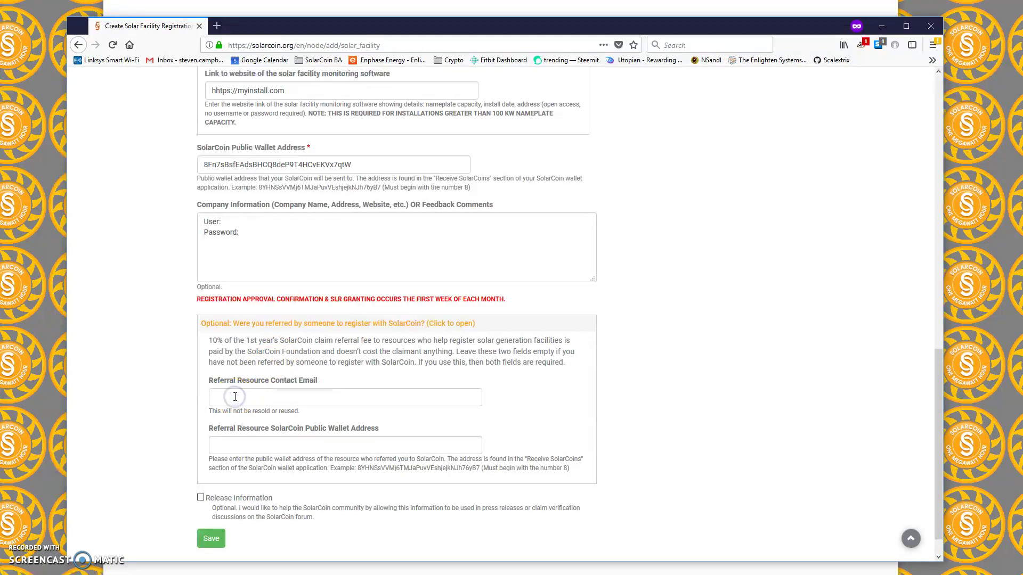
click(224, 445)
scroll(234, 458, down, 1)
click(208, 479)
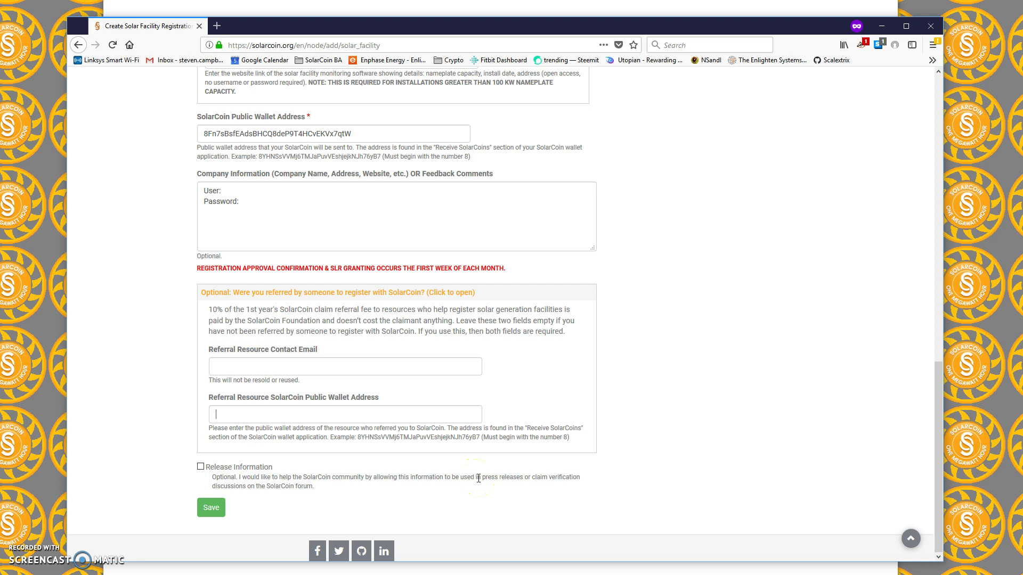
click(212, 509)
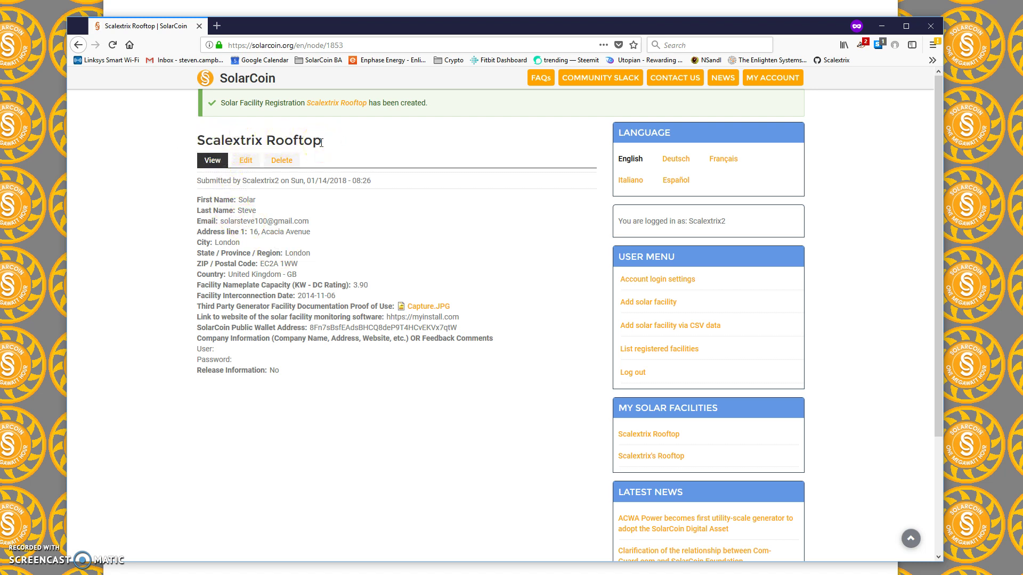
Reopen the Scalextrix Rooftop registration for editing, review its details down to the end of the form, and save it again.
click(247, 163)
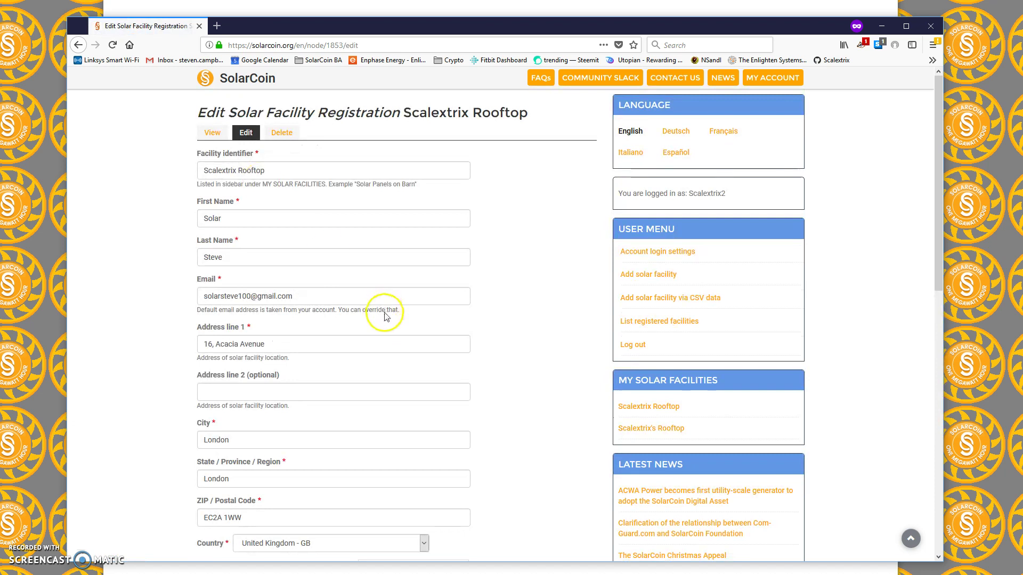
scroll(385, 315, down, 6)
scroll(387, 316, down, 4)
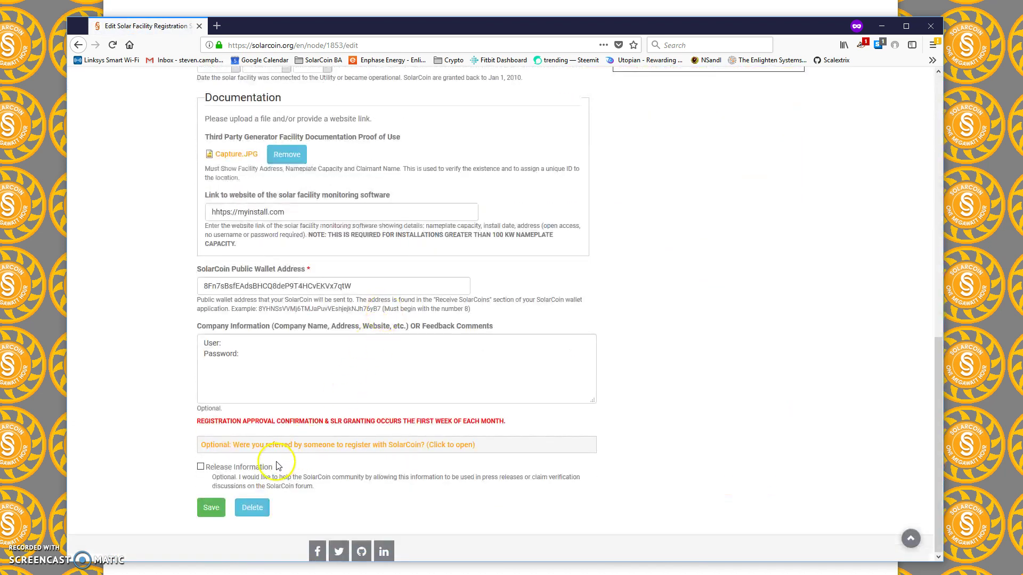
click(211, 514)
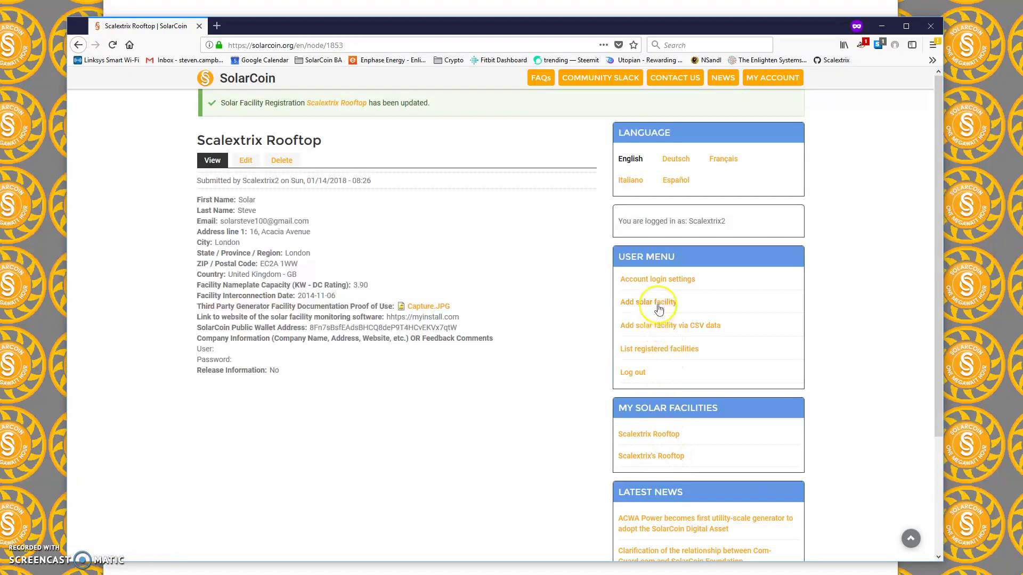
View the list of registered facilities and check the details of Scalextrix Rooftop and Scalextrix's Rooftop.
click(647, 350)
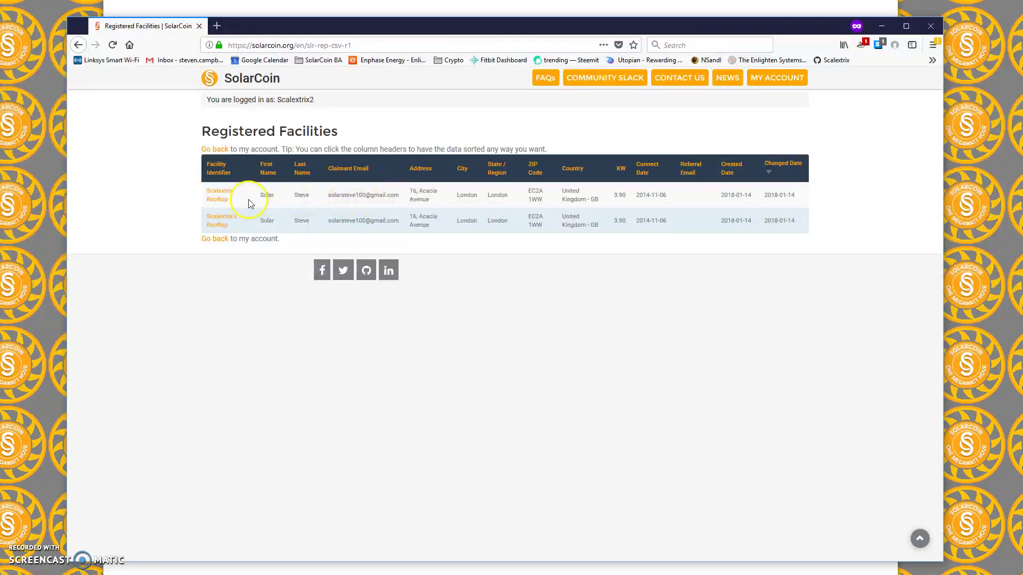
click(215, 195)
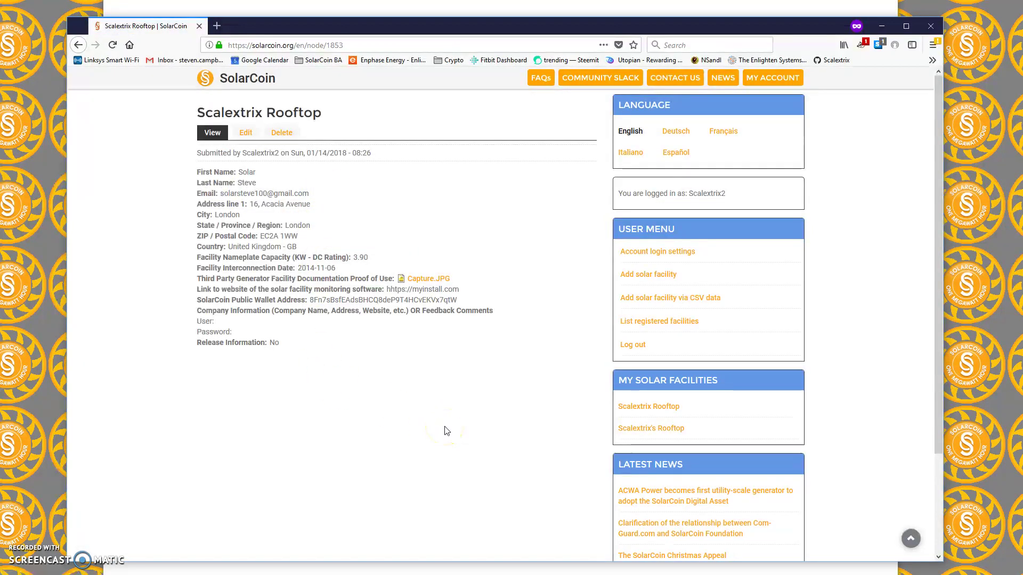
click(629, 407)
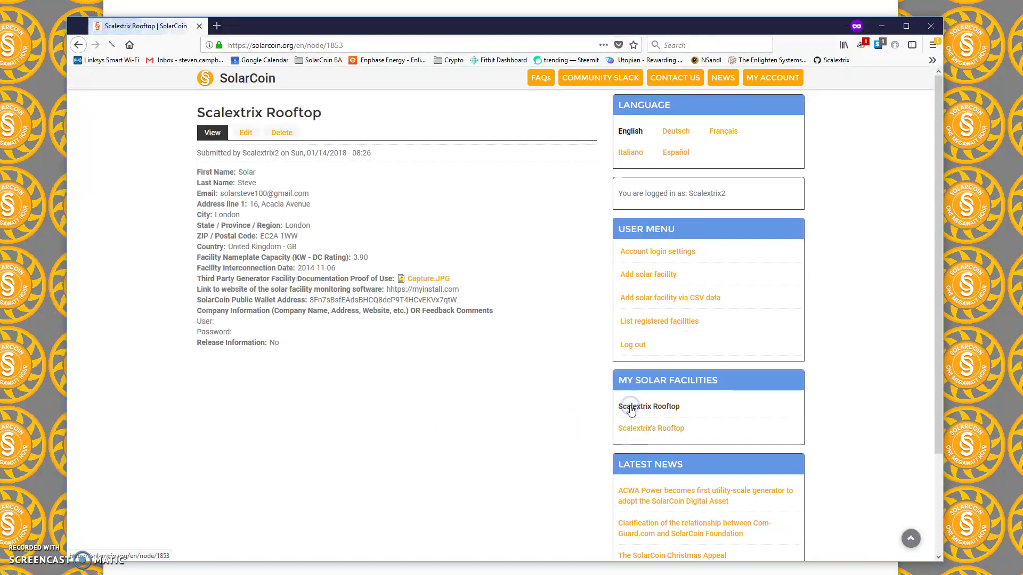
click(638, 433)
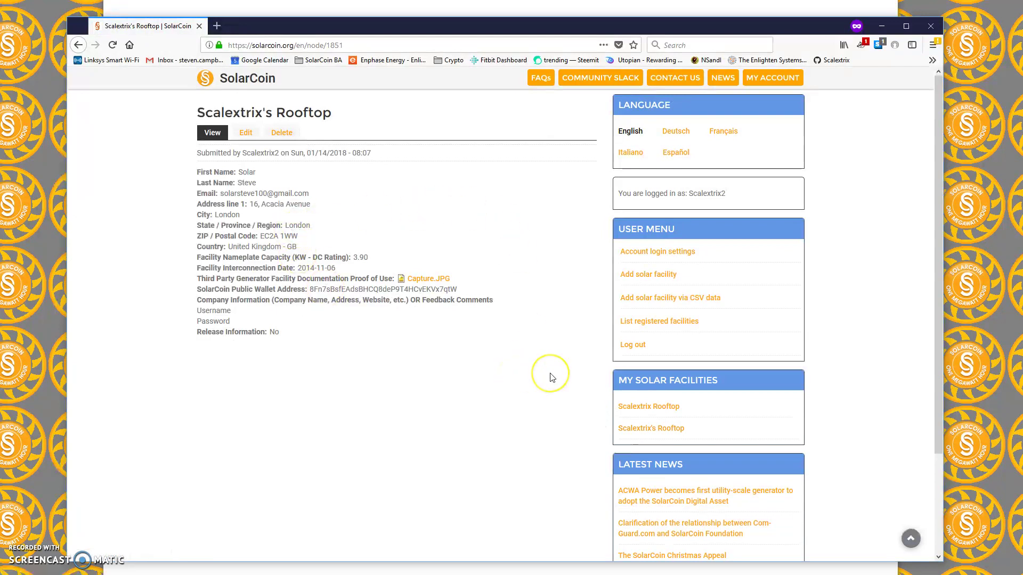
Log out of the SolarCoin account.
click(629, 347)
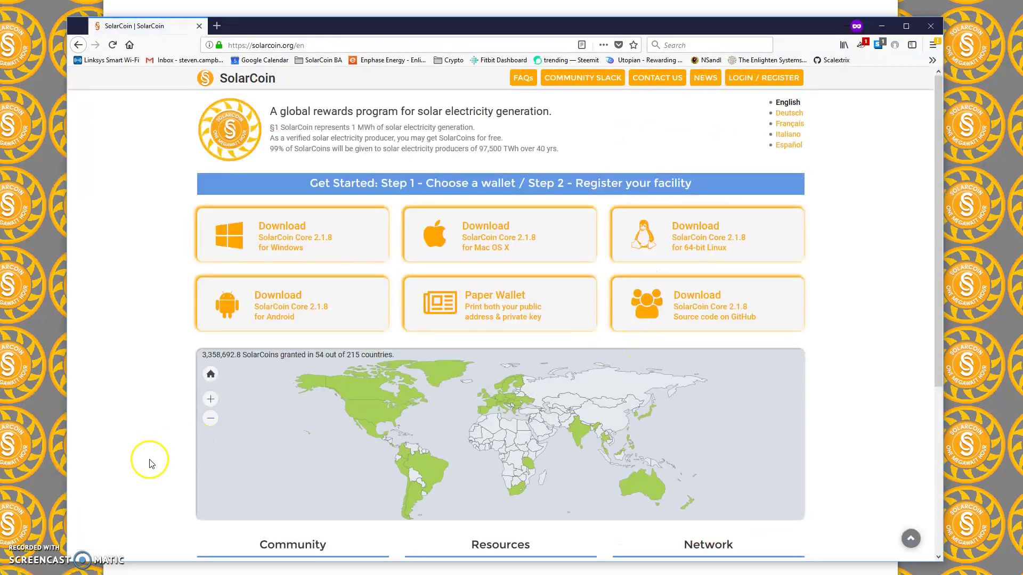